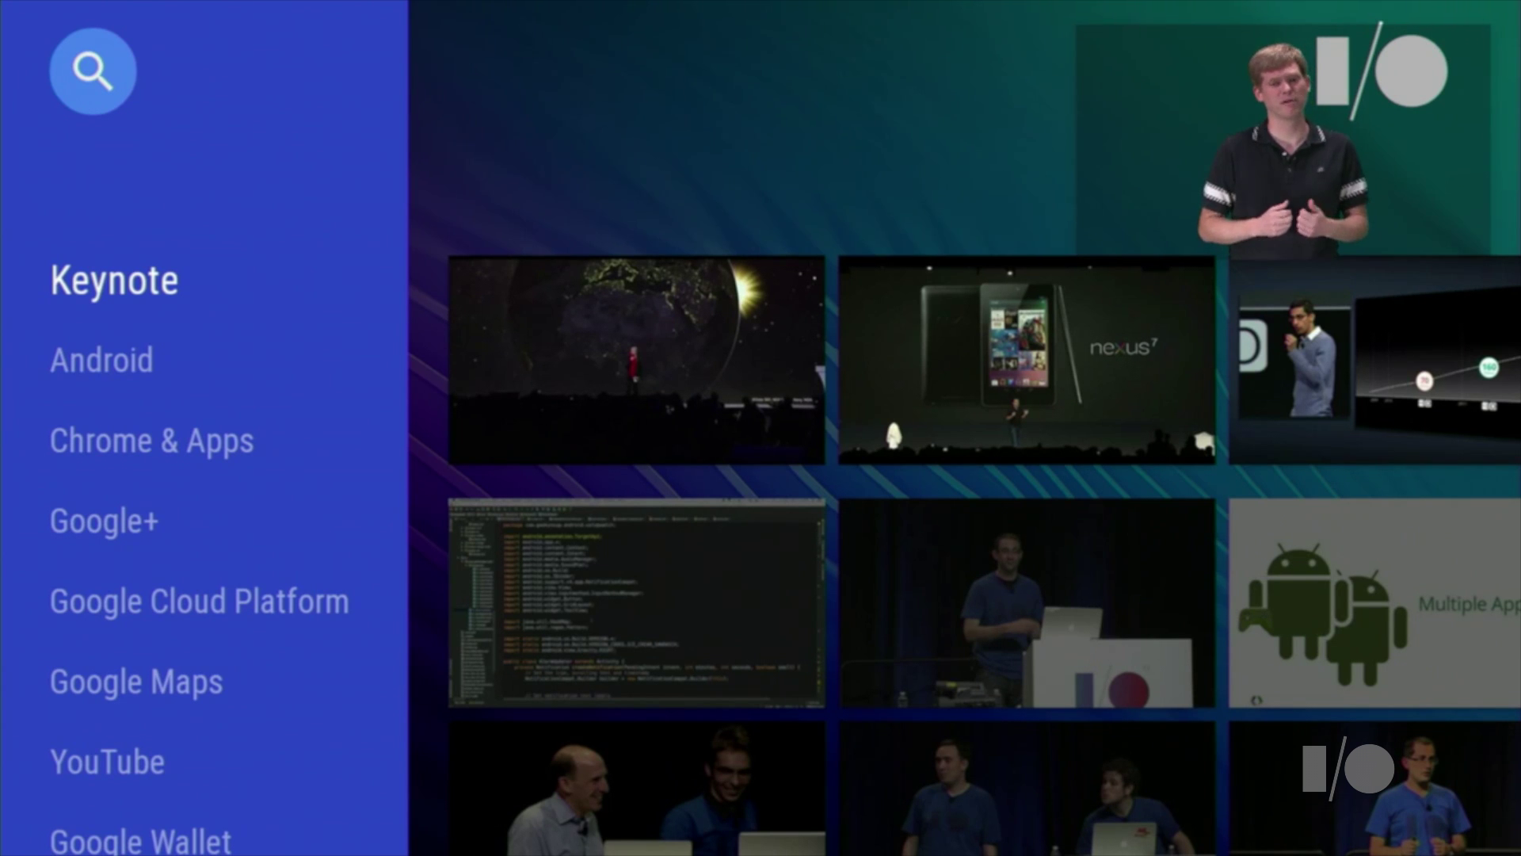
key(Right)
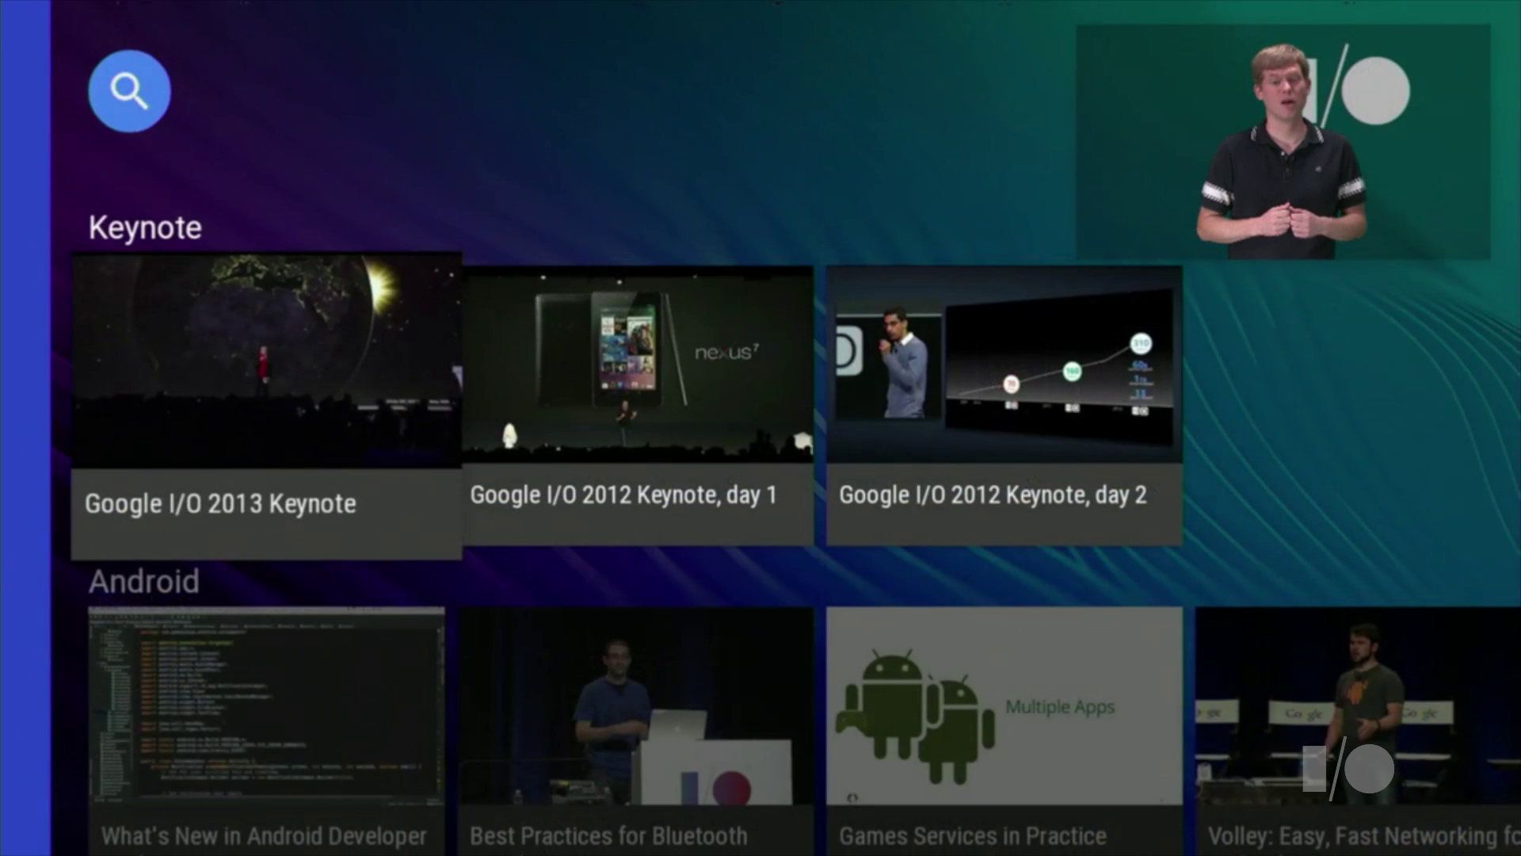